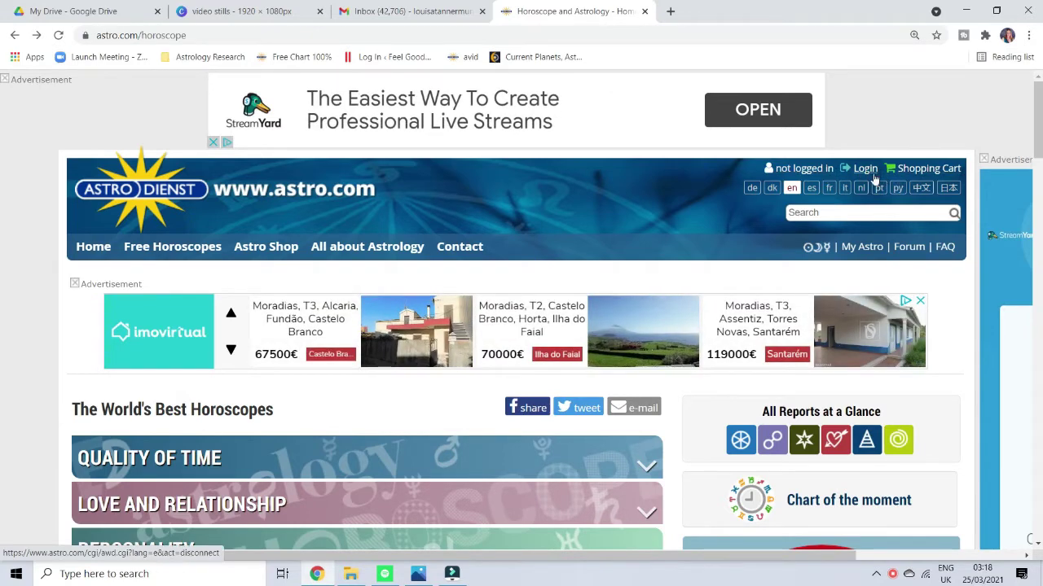
From the My Astro login page, clear the prefilled e-mail and start a free registered user profile.
left_click(866, 171)
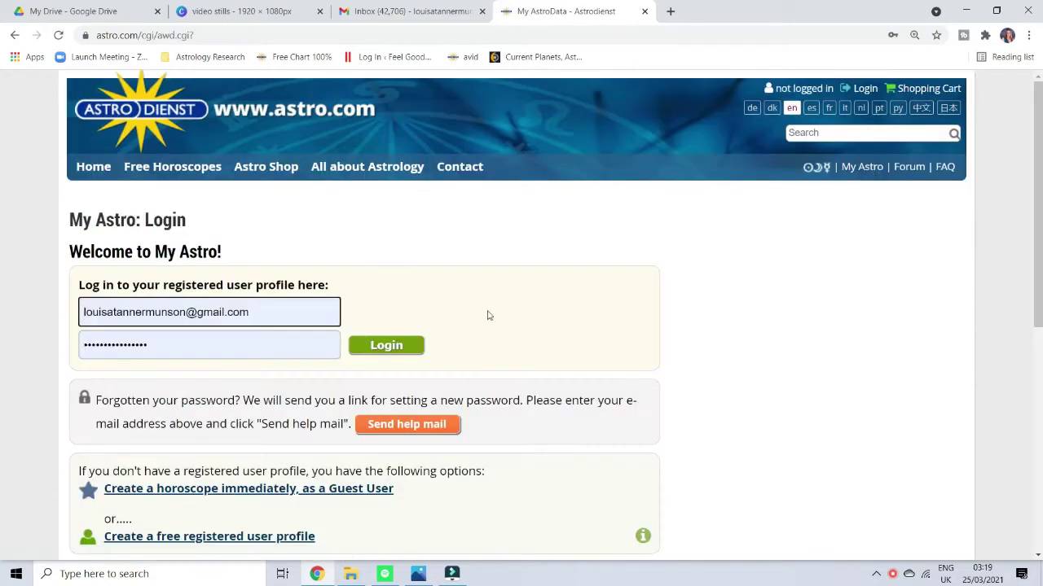
left_click_drag(256, 311, 2, 310)
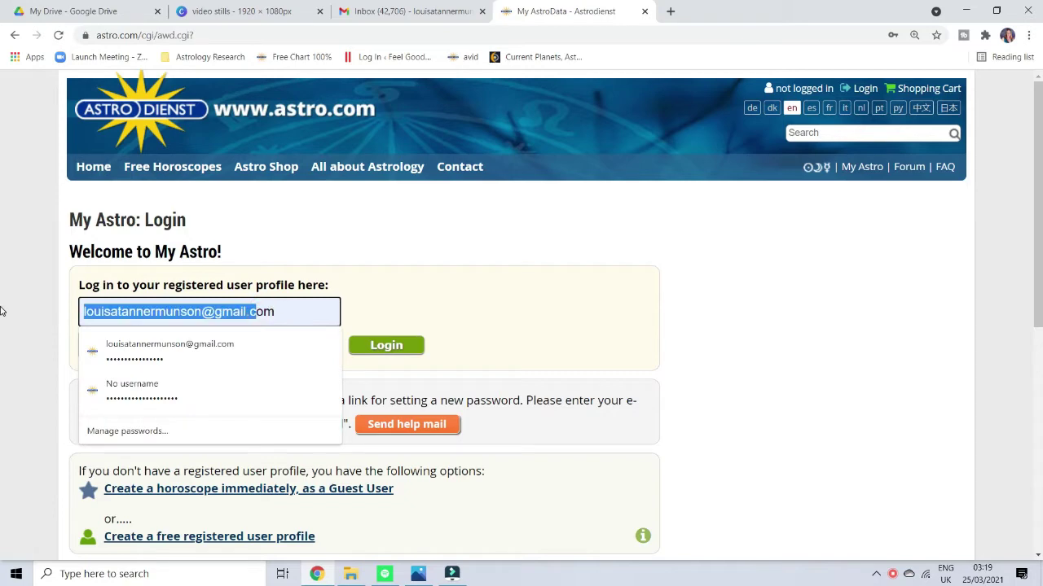
key("Delete")
key("Delete")
key("Delete")
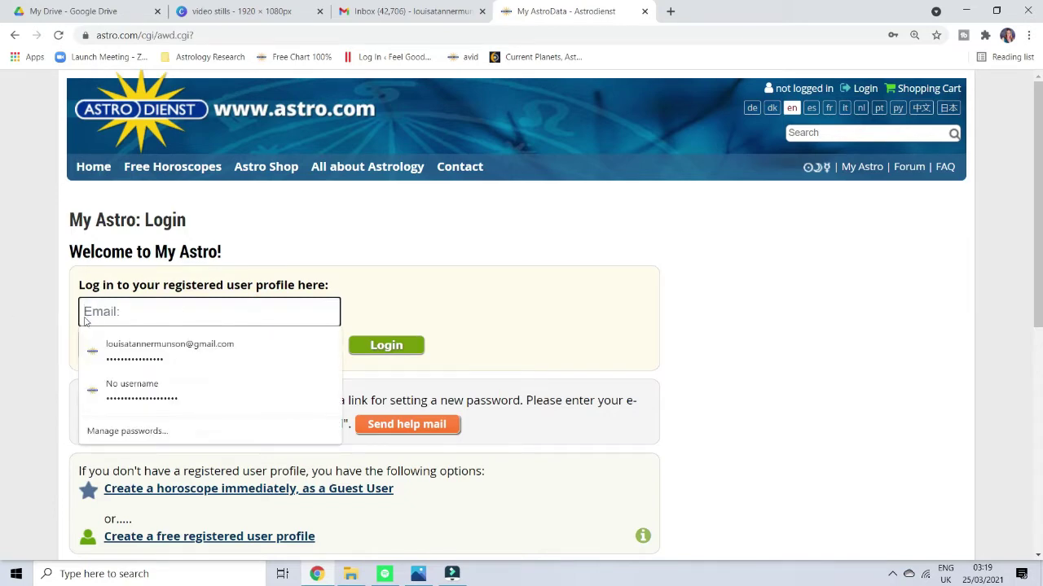
left_click(390, 298)
scroll(375, 310, "down", 3)
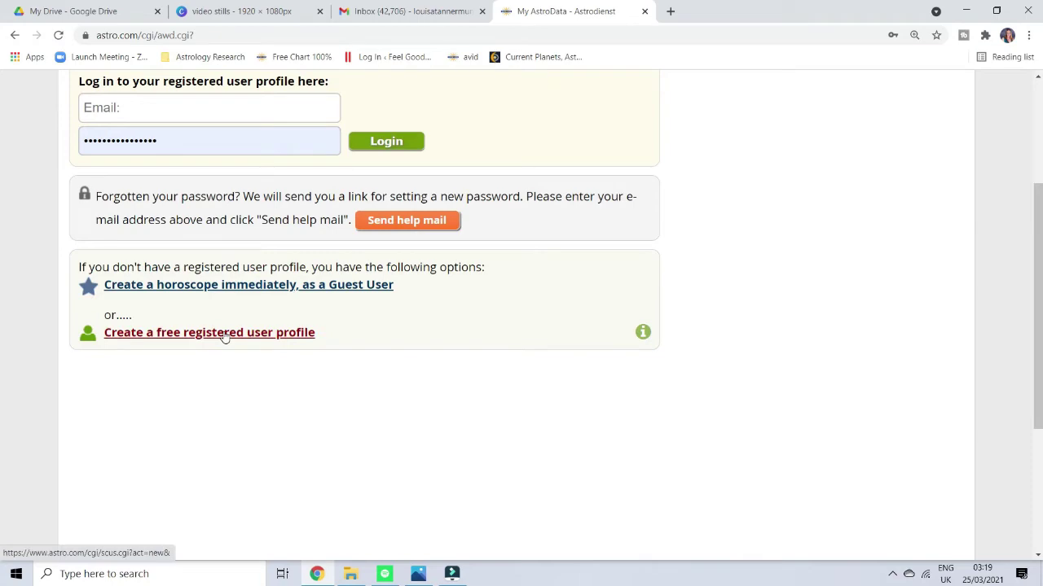
left_click(225, 334)
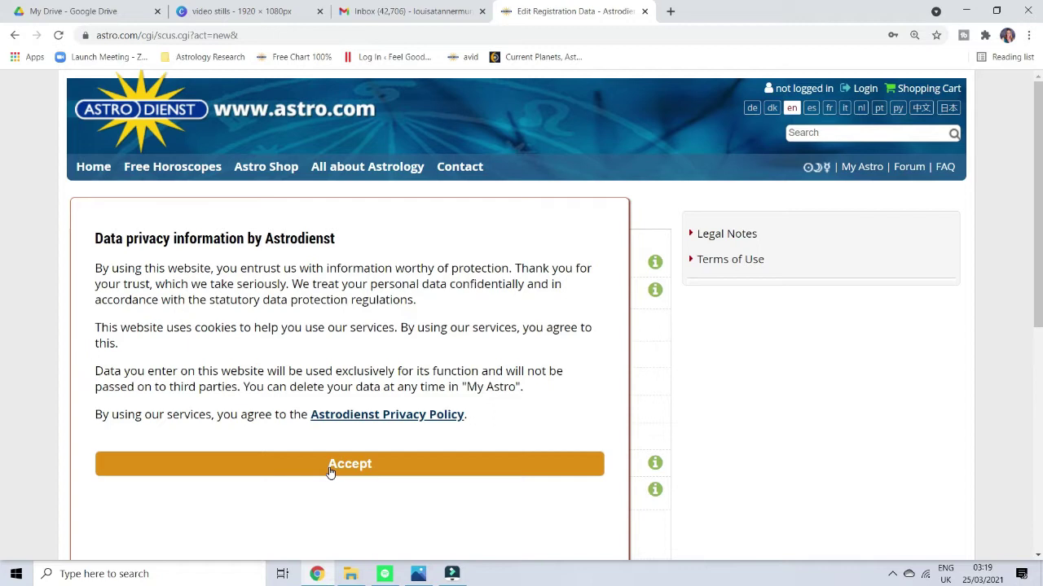
Accept the data privacy notice and fill in the registration e-mail address.
left_click(330, 471)
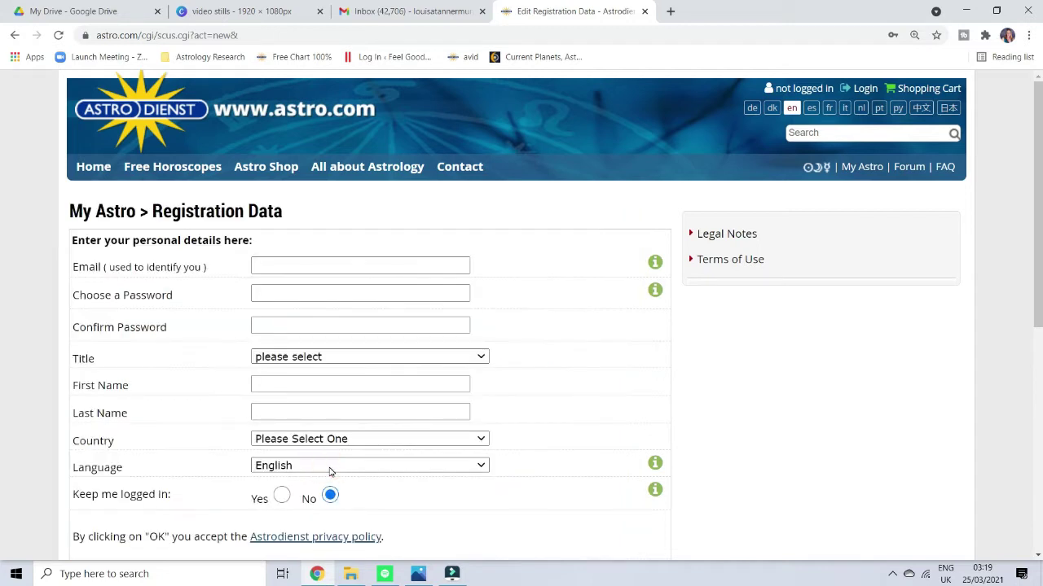
left_click(266, 268)
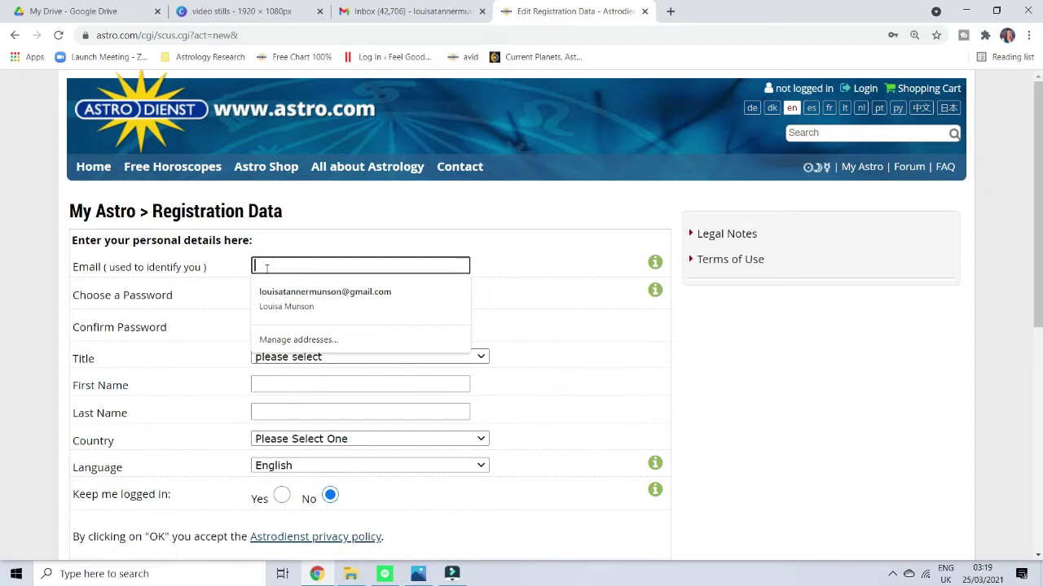
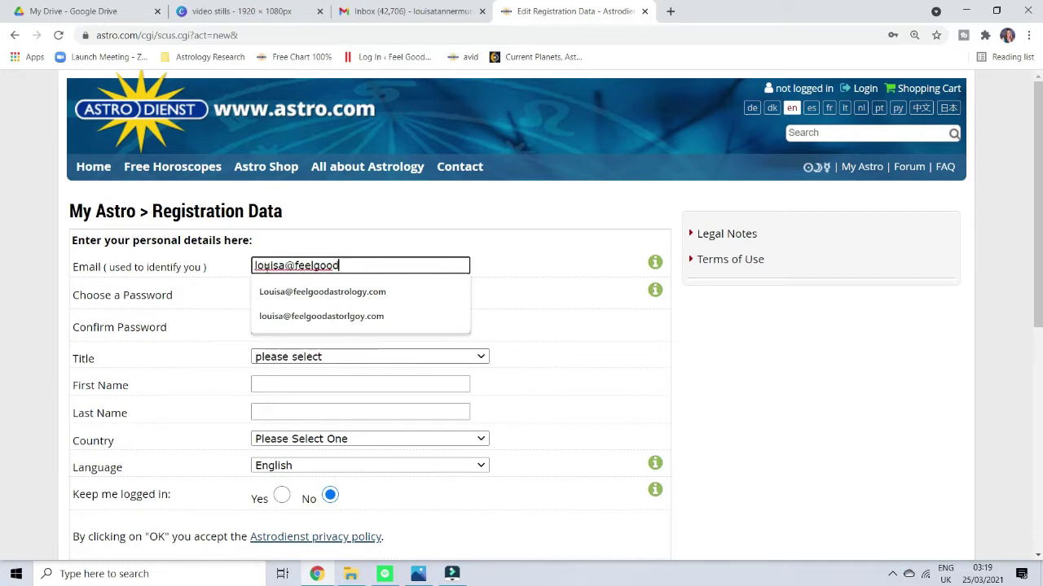
left_click(289, 292)
Enter a chosen password and begin typing it again in Confirm Password.
left_click(281, 293)
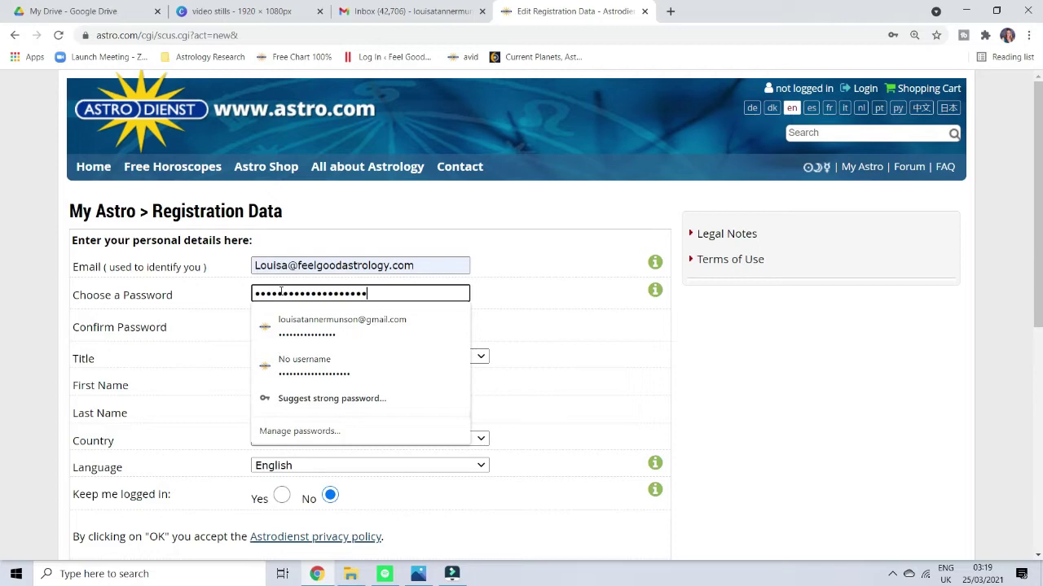
left_click(534, 325)
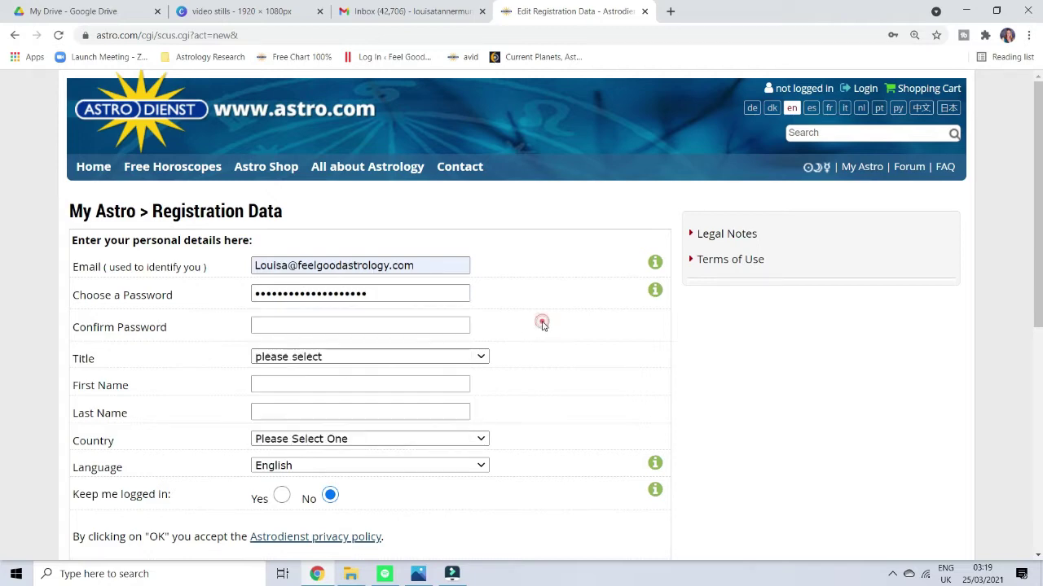
left_click(387, 325)
type("f")
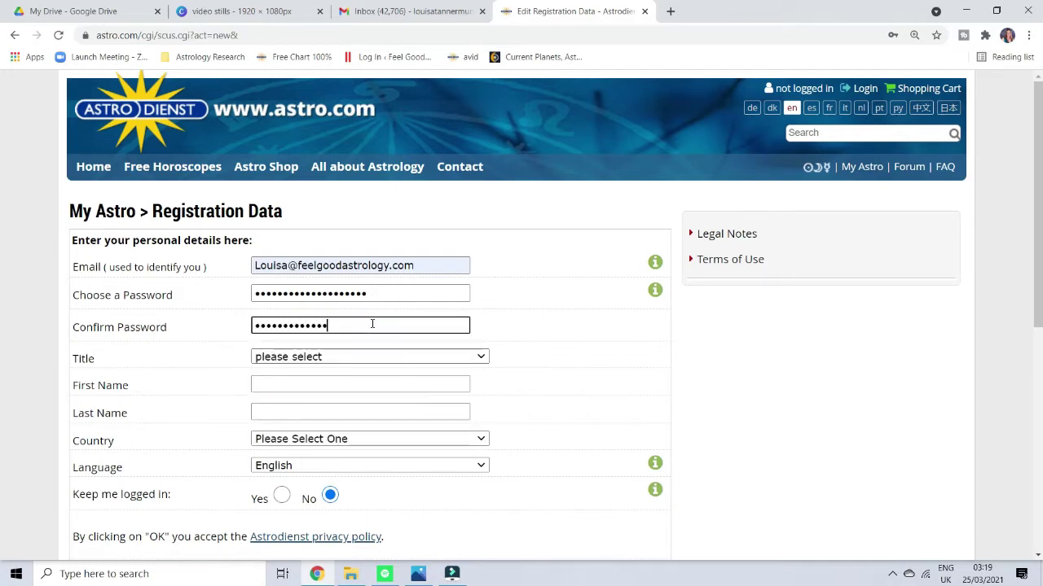
type("••••")
Set the title to Ms. and fill in the user's first and last name.
left_click(480, 356)
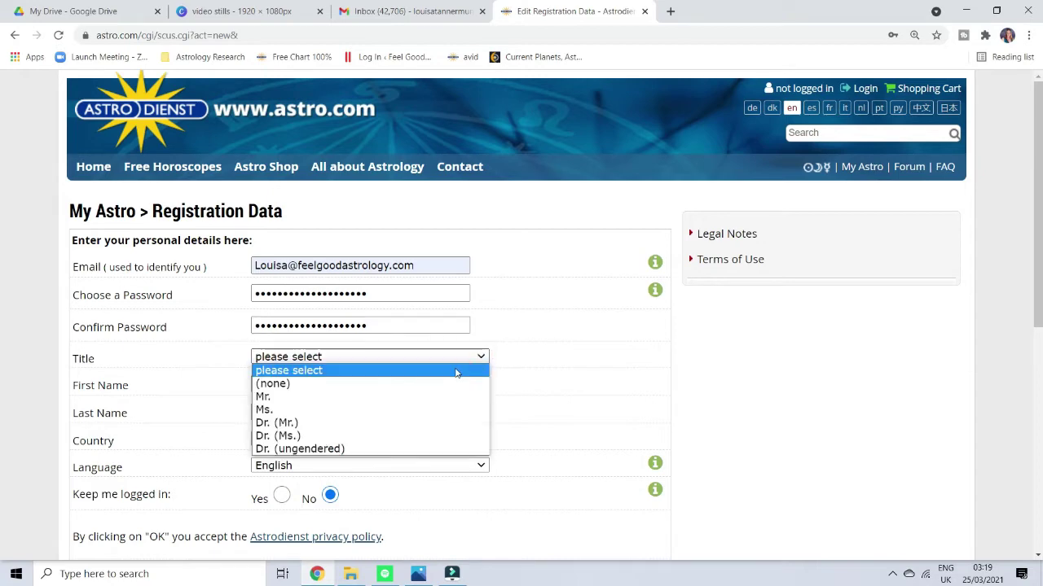
left_click(376, 411)
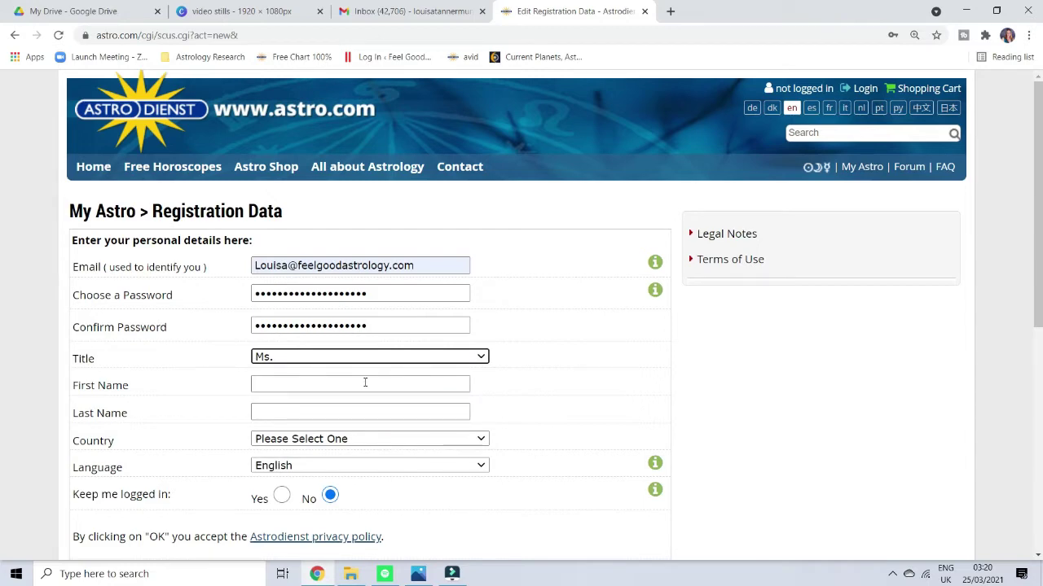
left_click(365, 383)
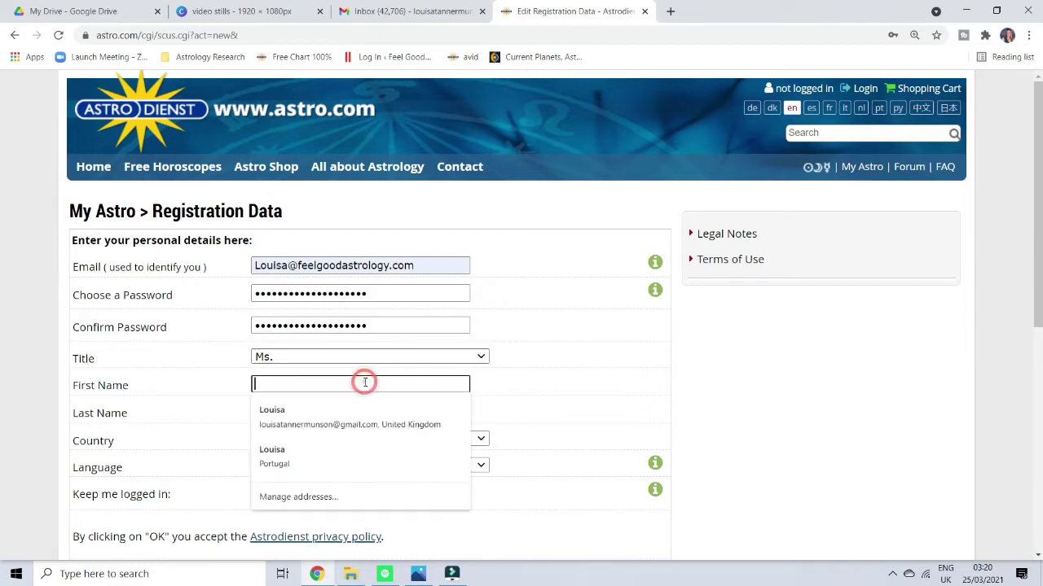
left_click(485, 395)
left_click(370, 418)
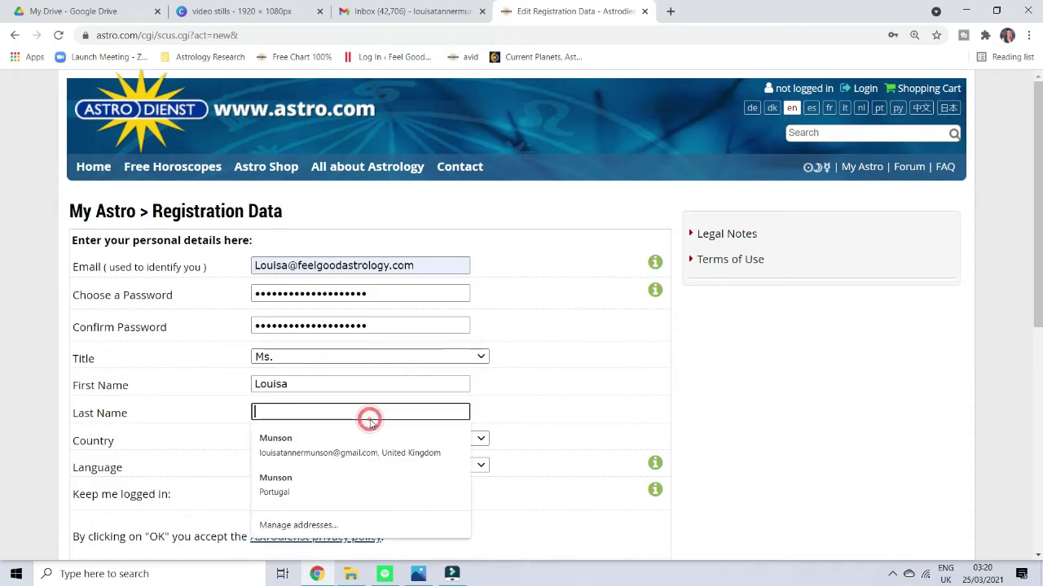
type("Munson")
left_click(494, 411)
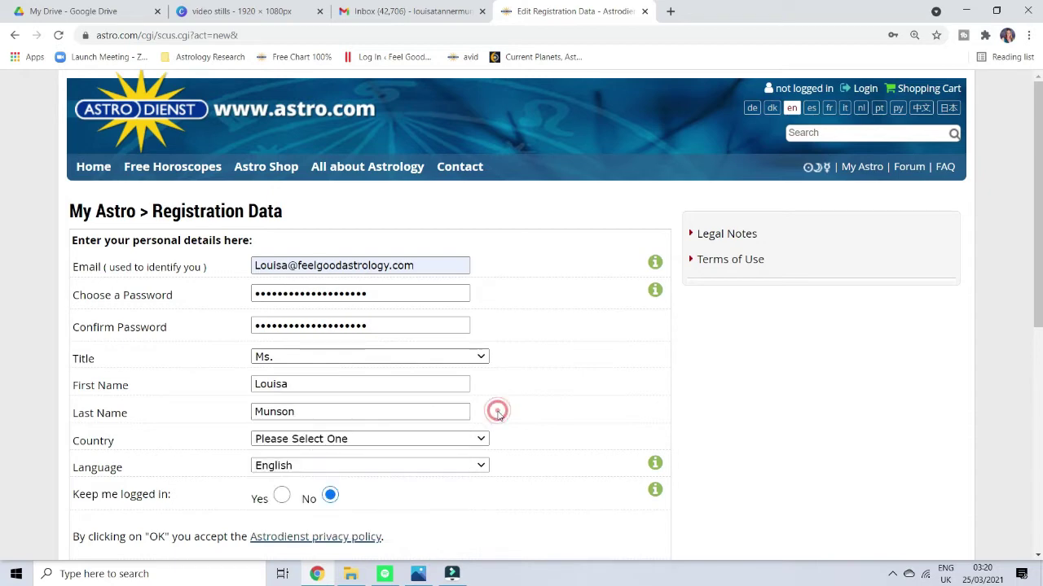
Choose Portugal as country, keep English as language, and submit the registration.
left_click(425, 440)
scroll(379, 319, "down", 15)
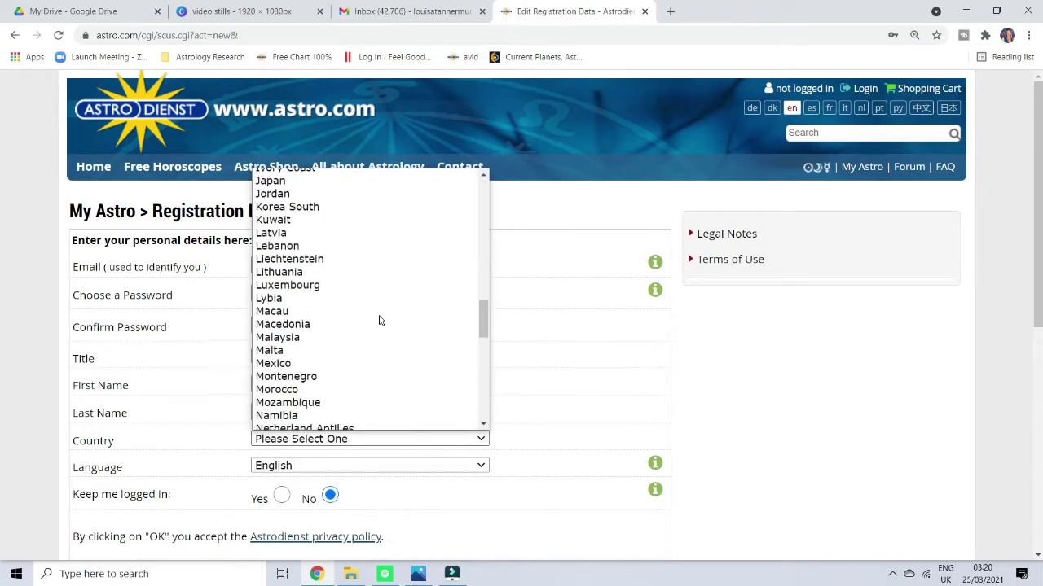
scroll(350, 305, "up", 3)
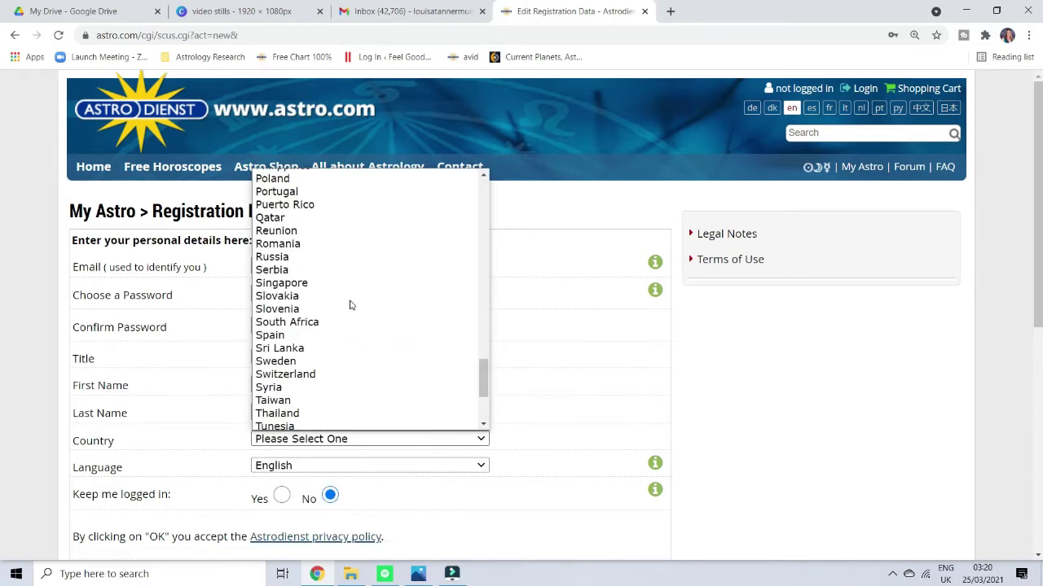
left_click(287, 192)
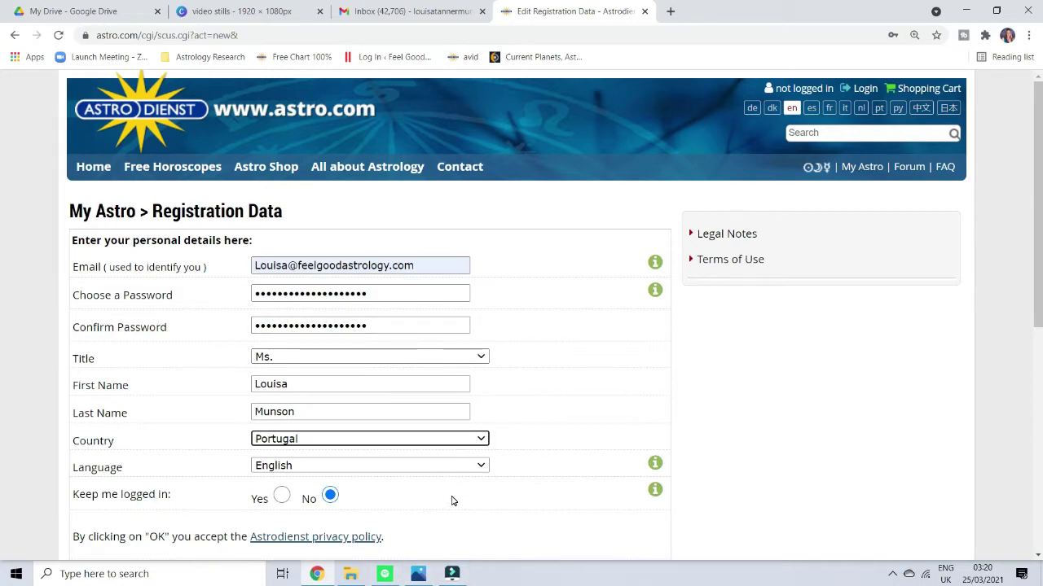
scroll(453, 501, "down", 1)
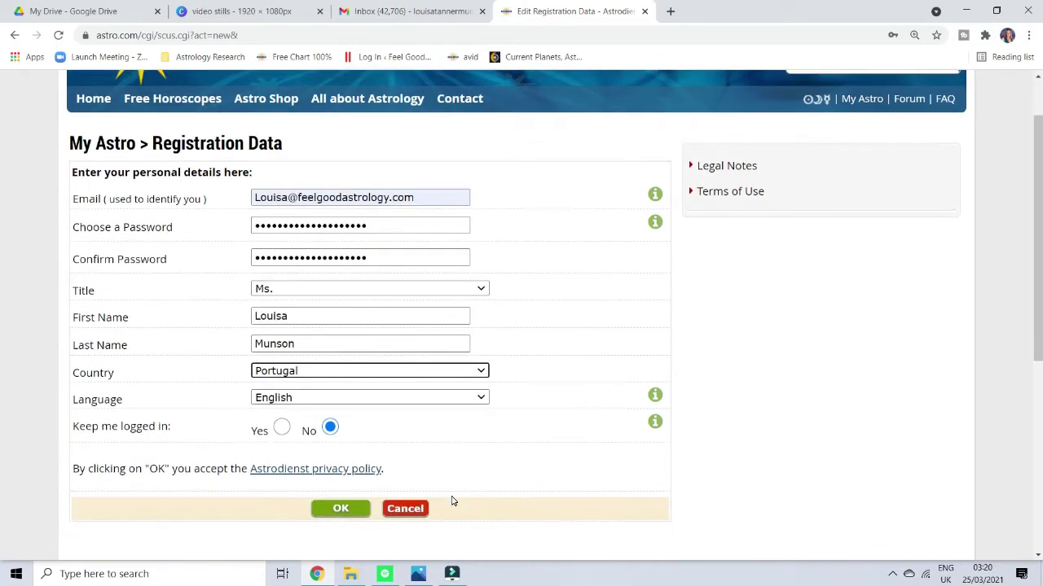
left_click(463, 398)
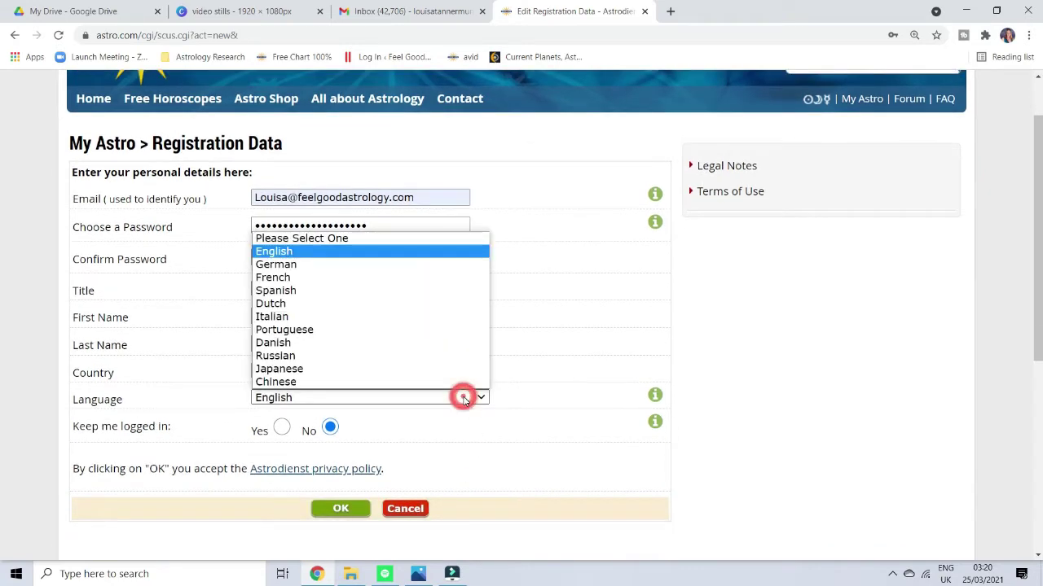
left_click(464, 398)
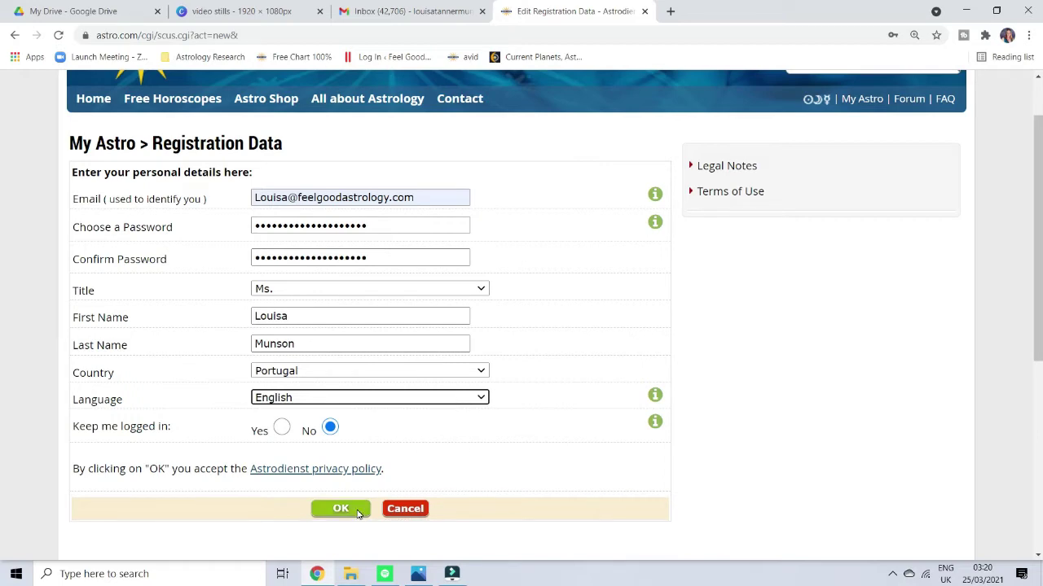
left_click(357, 513)
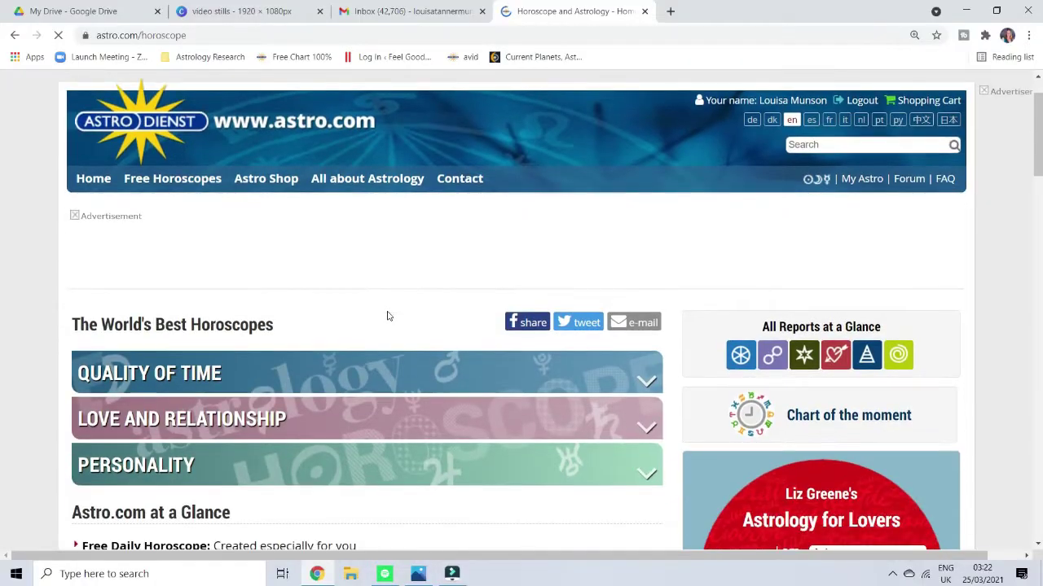
scroll(388, 316, "down", 3)
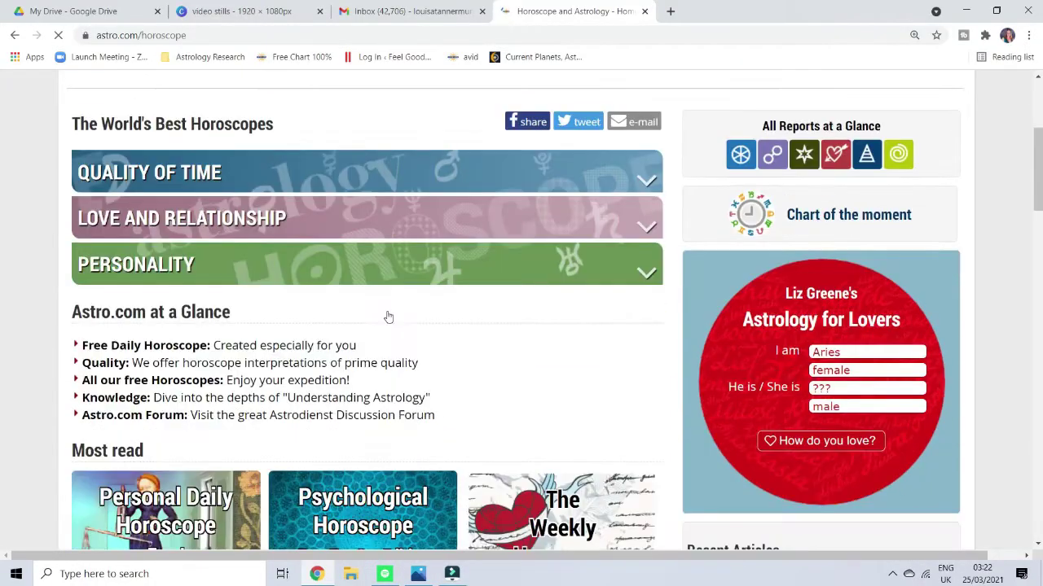
scroll(388, 316, "down", 2)
scroll(388, 317, "down", 1)
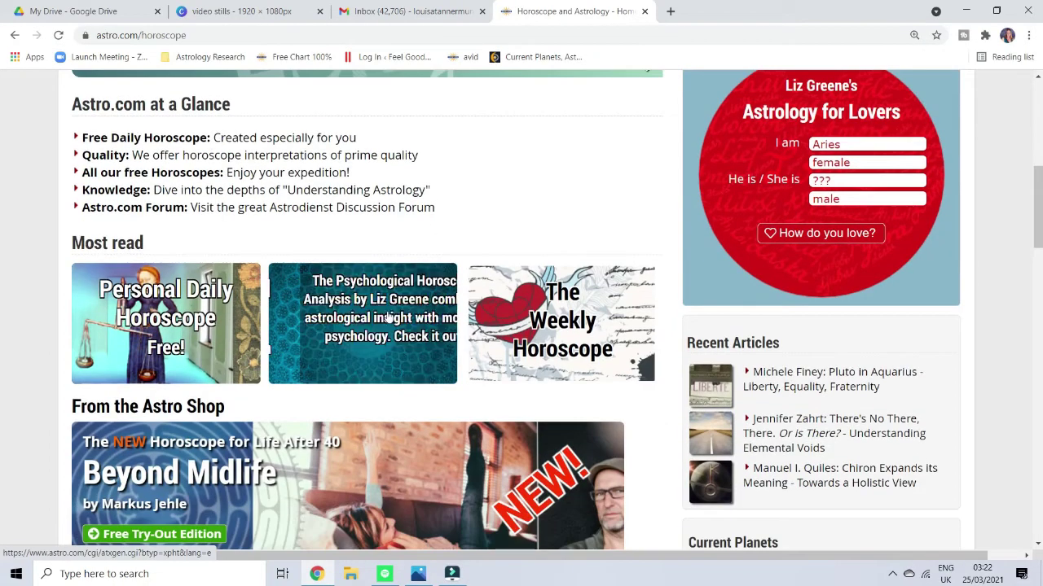
scroll(388, 316, "down", 2)
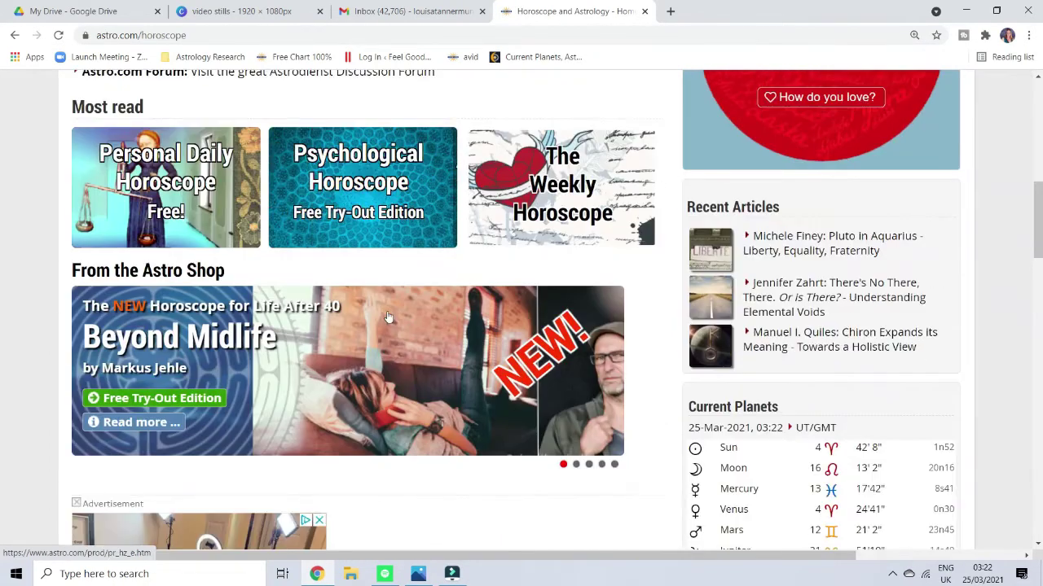
scroll(388, 316, "down", 6)
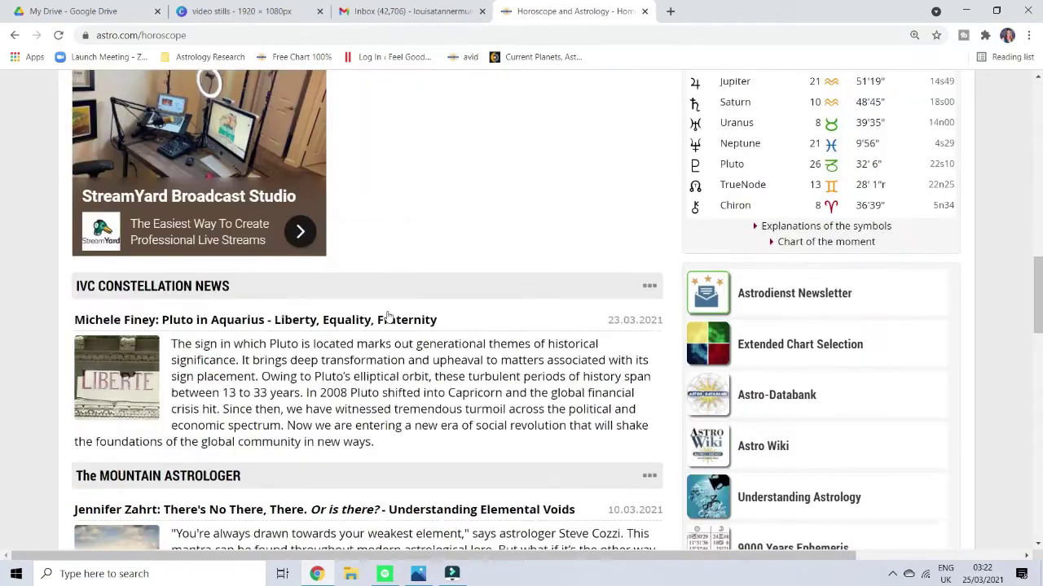
scroll(387, 316, "down", 2)
scroll(388, 316, "down", 3)
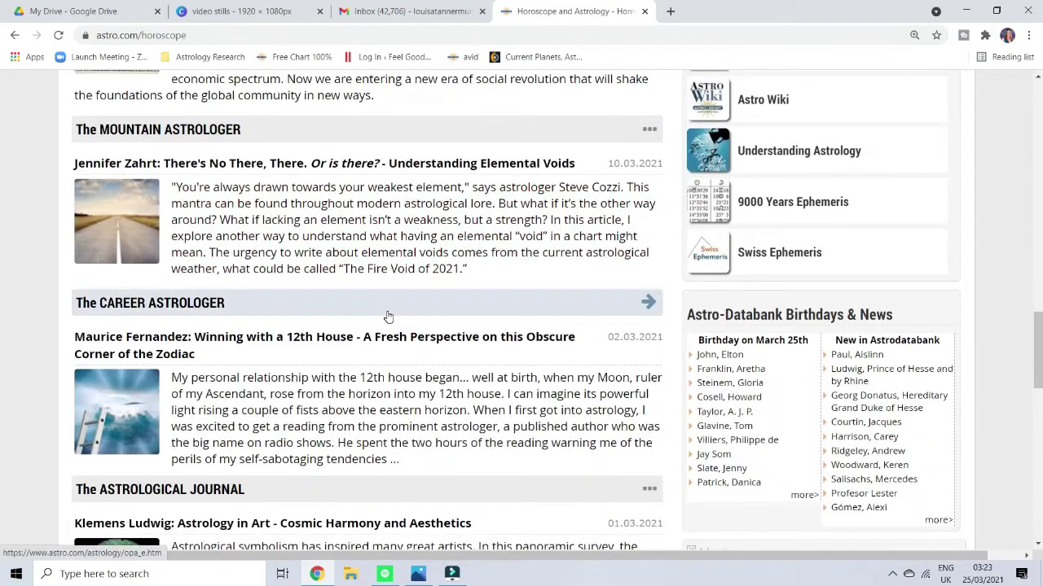
scroll(388, 316, "down", 8)
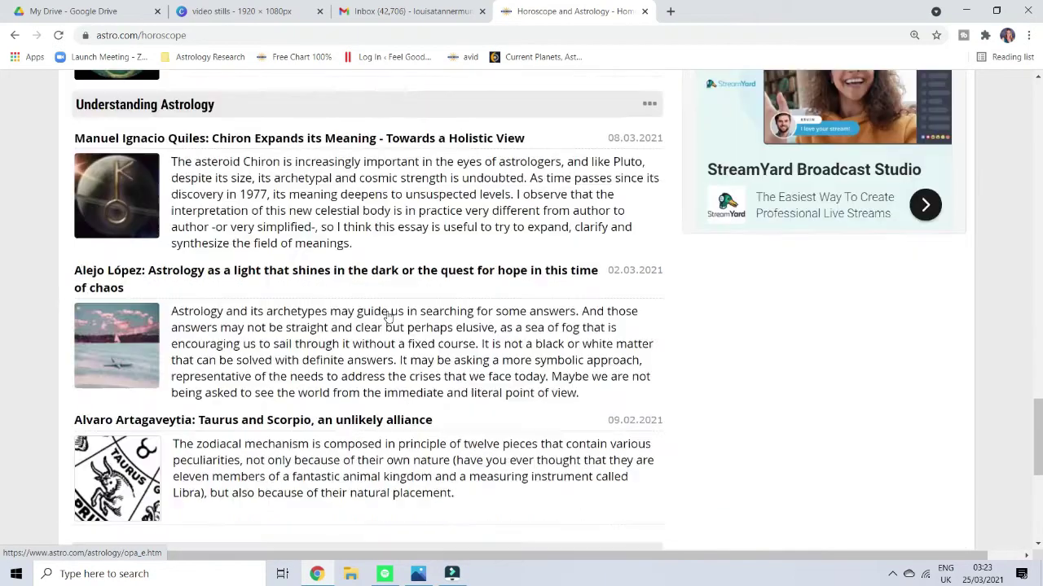
scroll(388, 317, "up", 15)
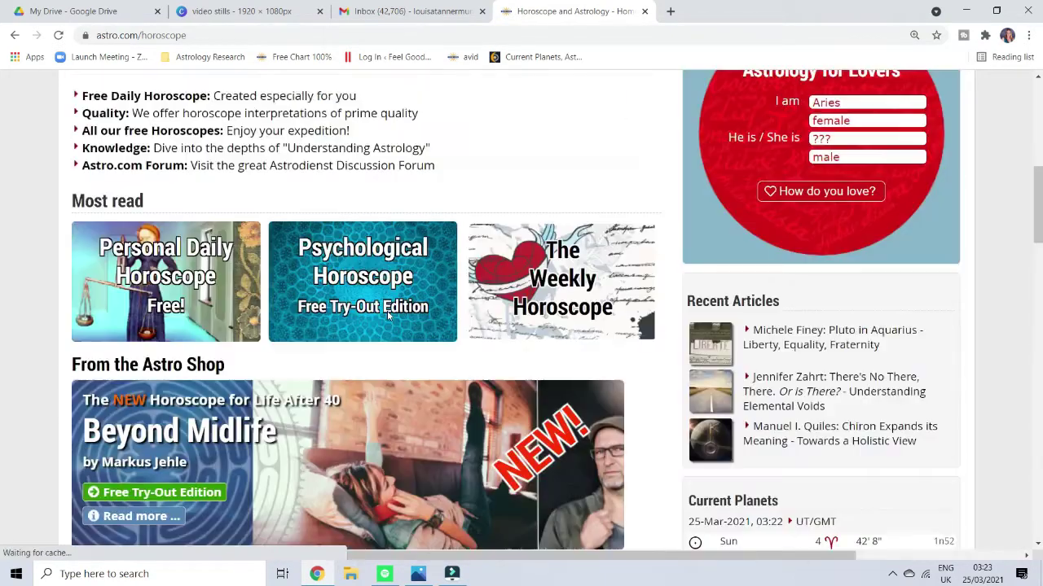
scroll(383, 281, "up", 6)
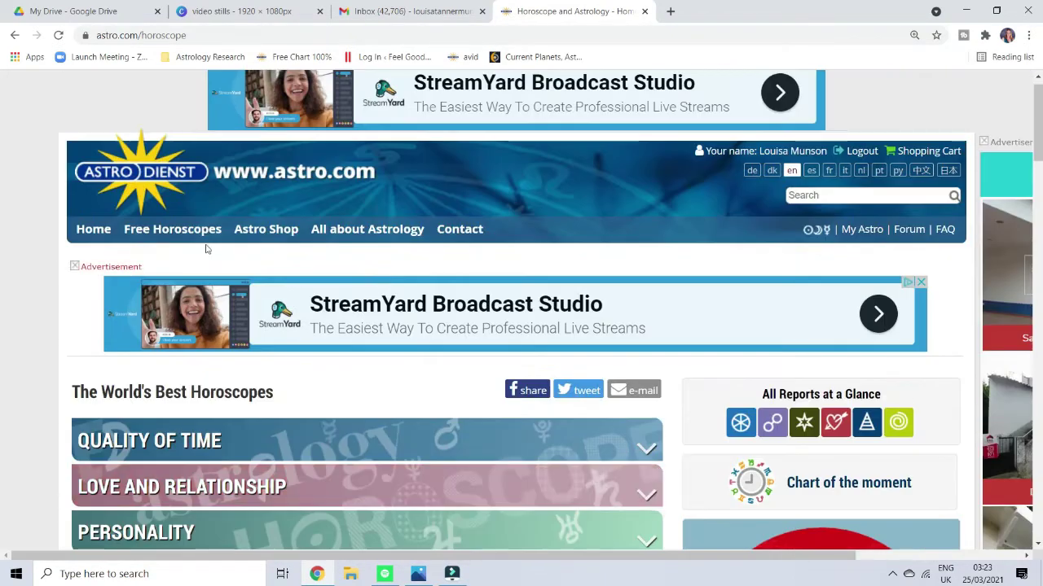
mouse_move(170, 225)
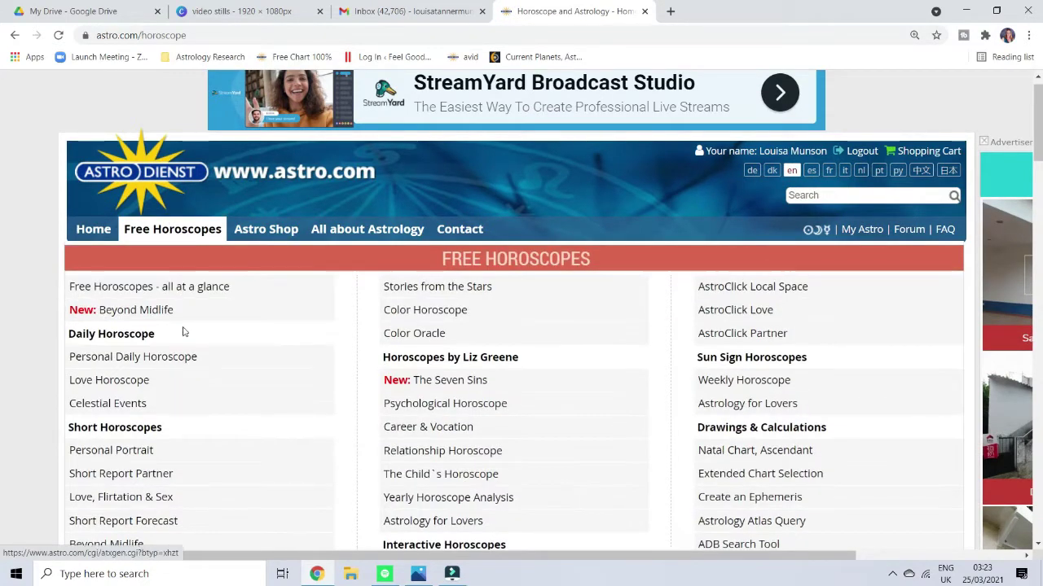
scroll(183, 334, "down", 1)
scroll(182, 337, "down", 1)
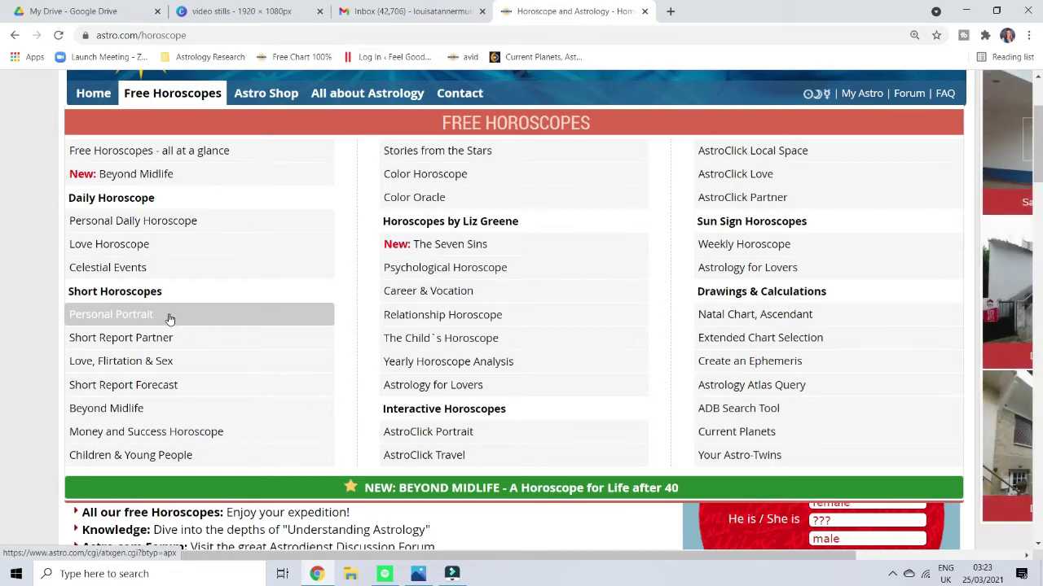
scroll(619, 282, "up", 5)
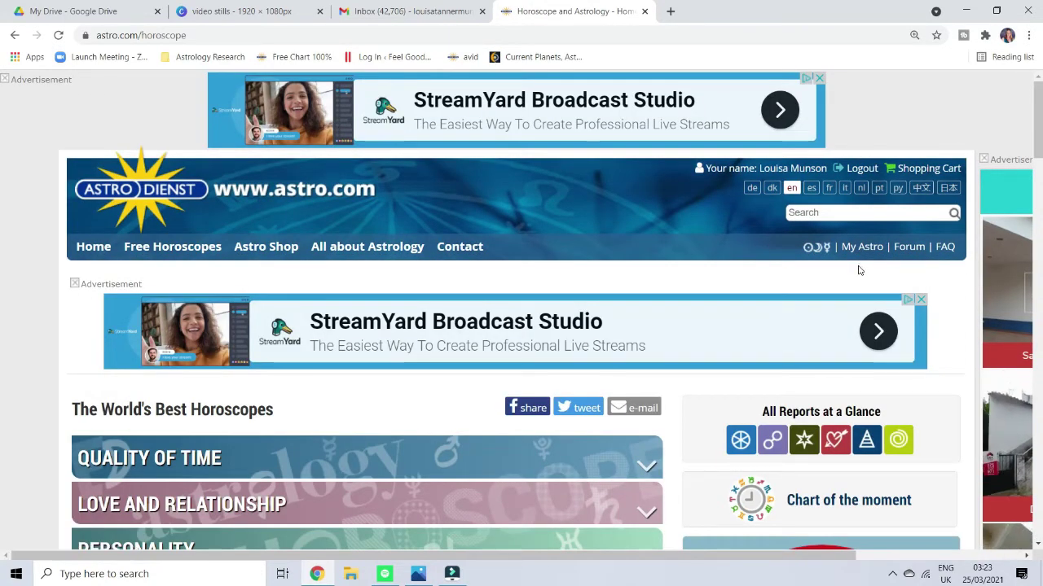
Go to the My Astro user profile overview and scroll down its page.
left_click(867, 250)
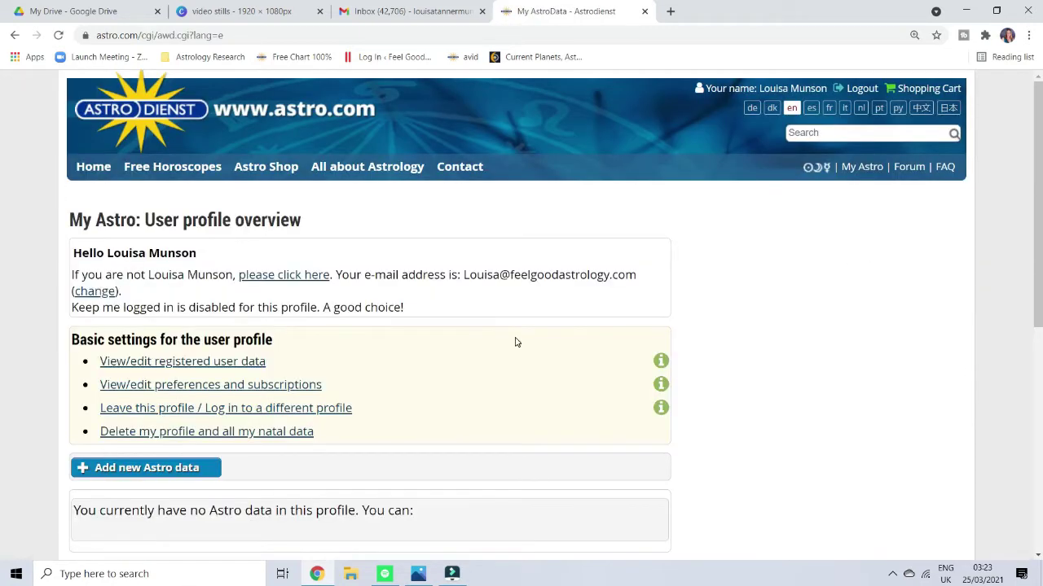
scroll(515, 342, "down", 1)
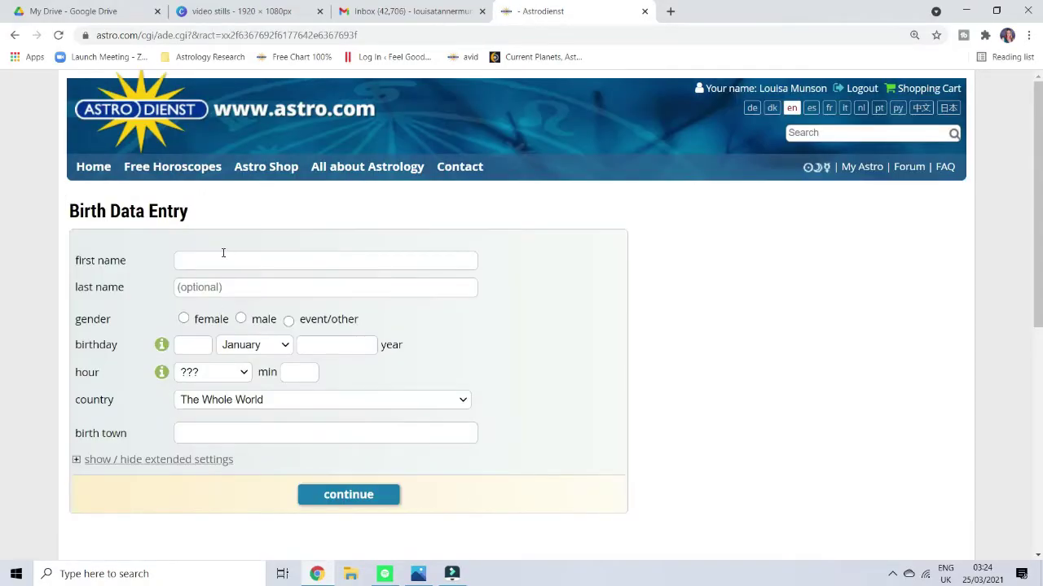
Enter the person's first and last name and set the gender to female.
left_click(222, 253)
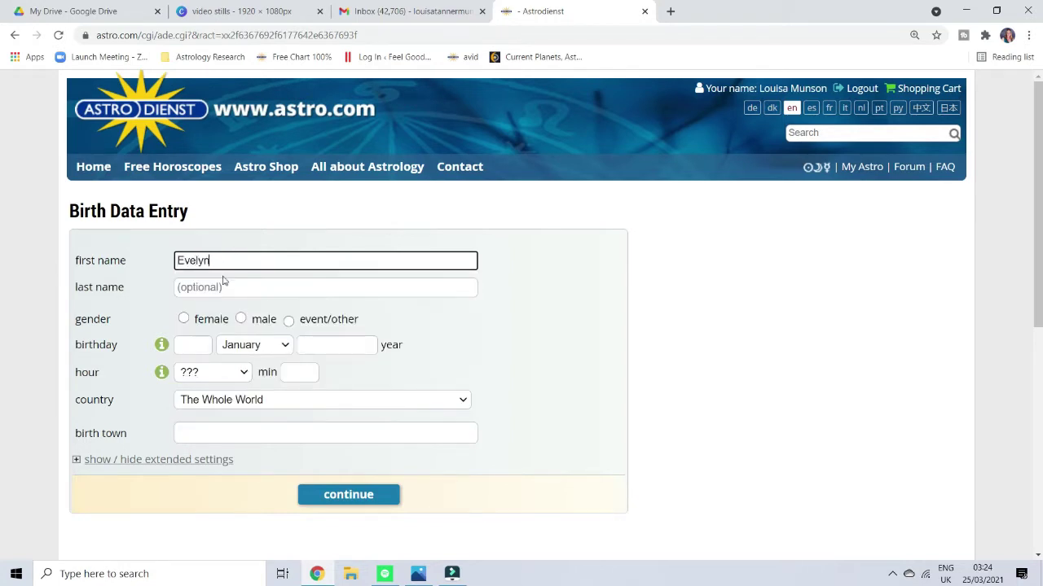
left_click(223, 287)
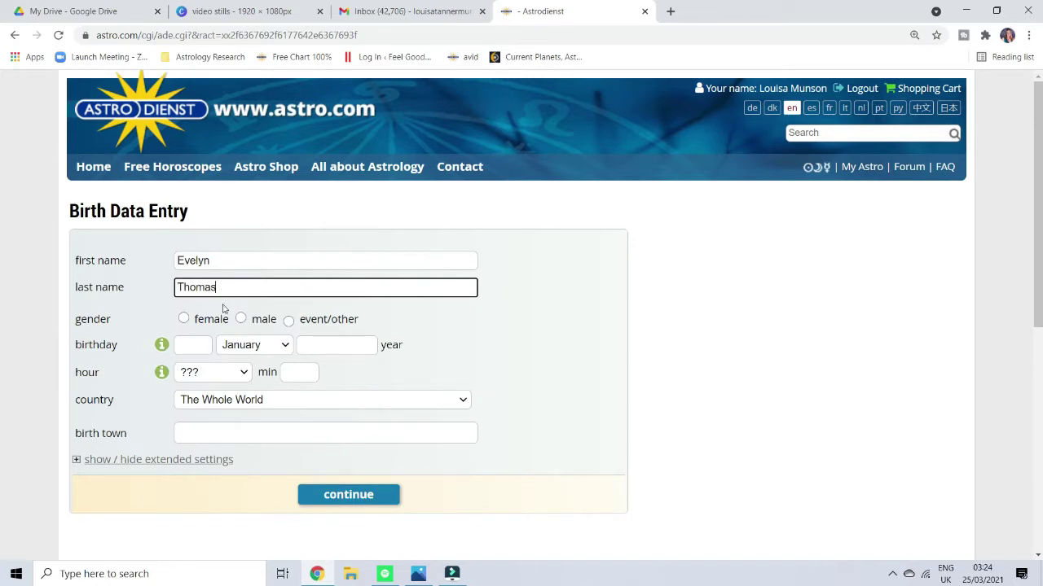
left_click(184, 320)
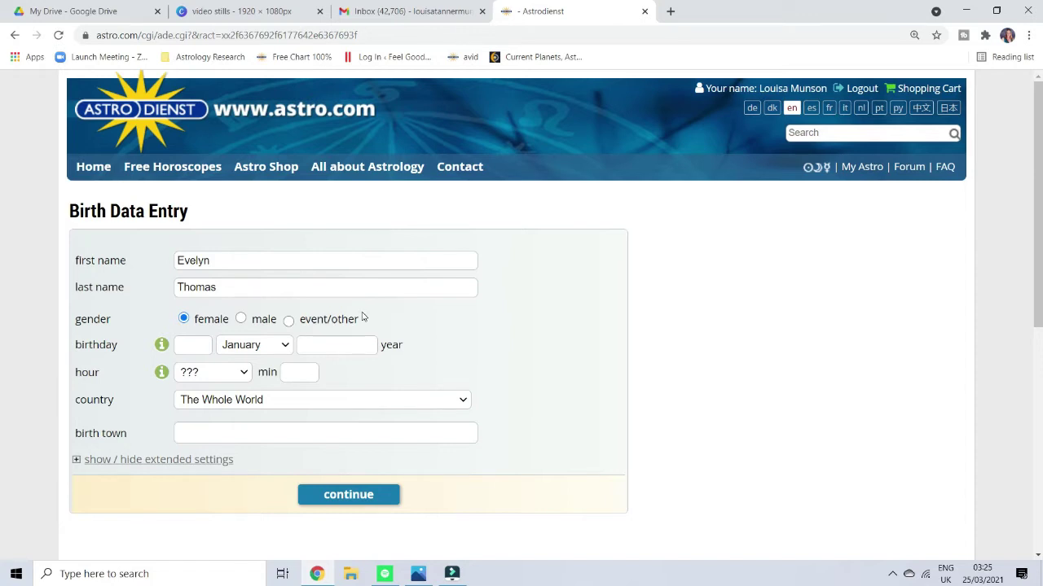
left_click(197, 345)
type("11")
left_click(240, 347)
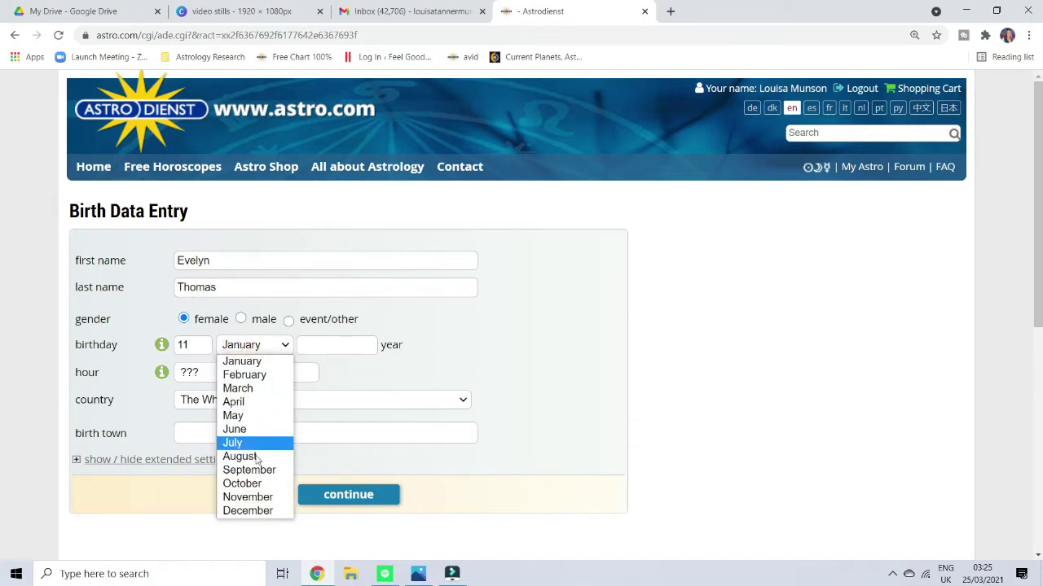
left_click(254, 499)
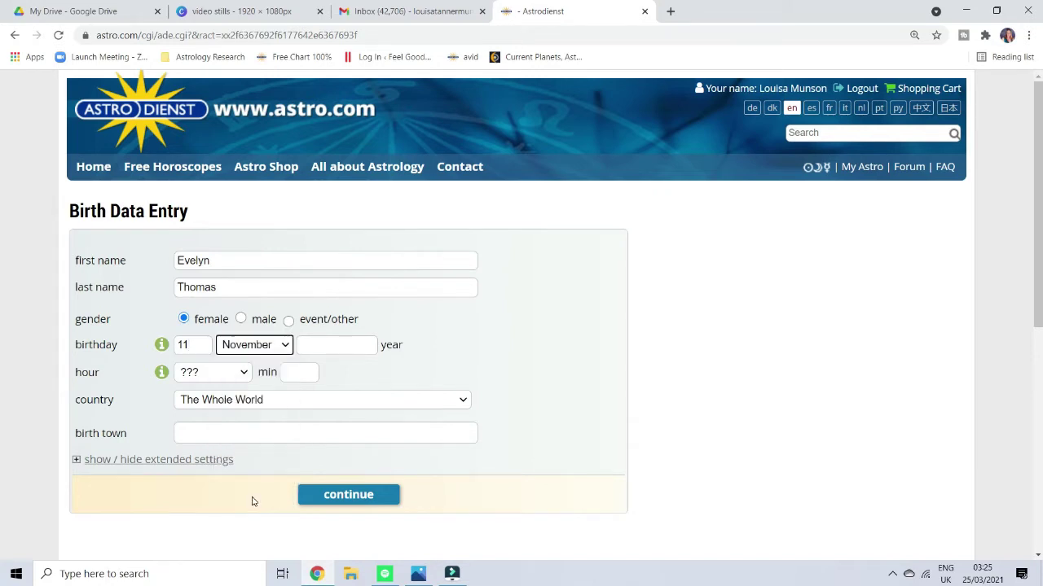
left_click(327, 348)
type("1983")
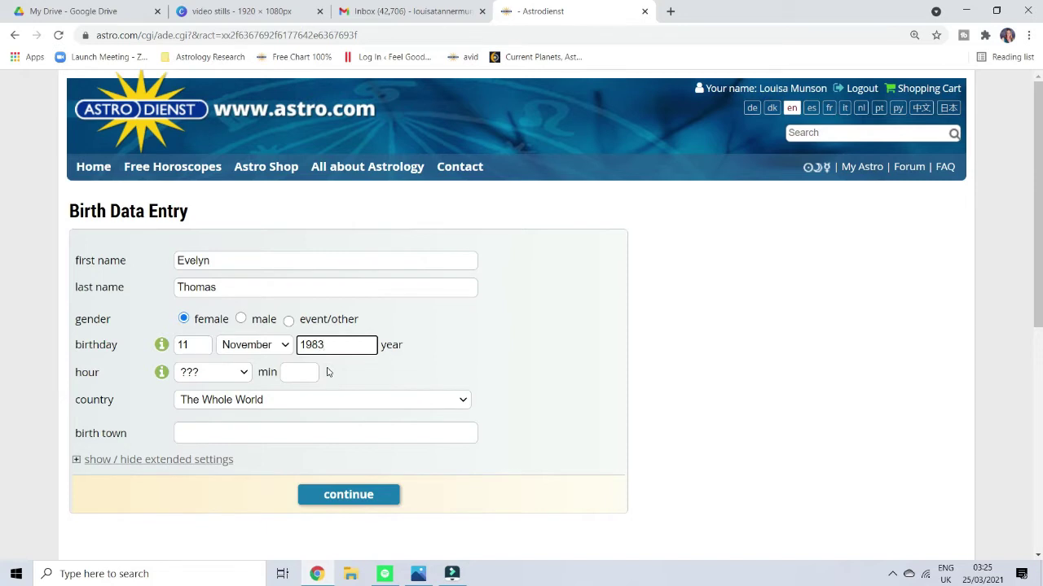
Set the birth hour to 2 am and type 19 into the minutes.
scroll(327, 371, "down", 1)
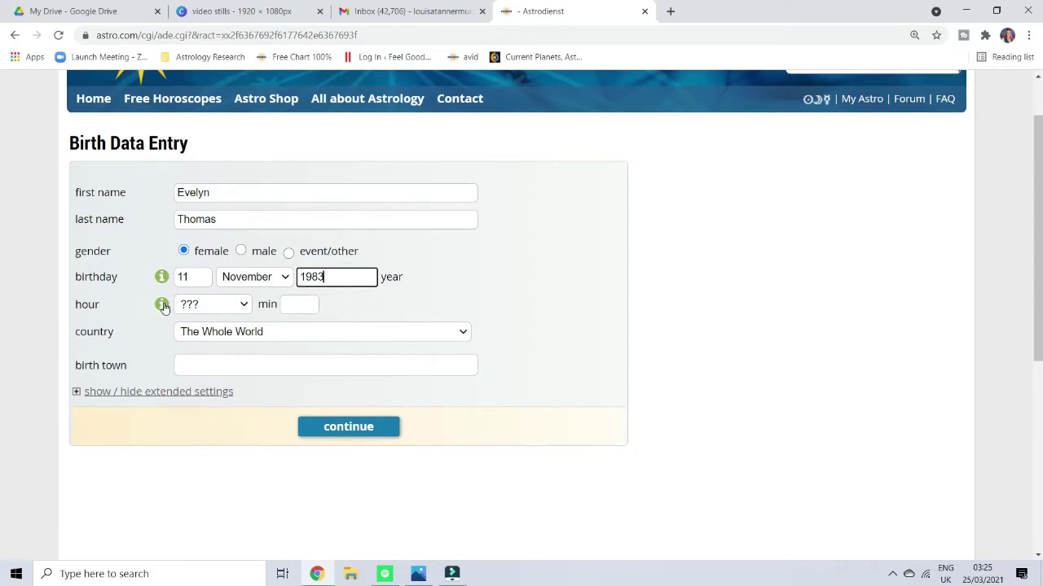
left_click(242, 303)
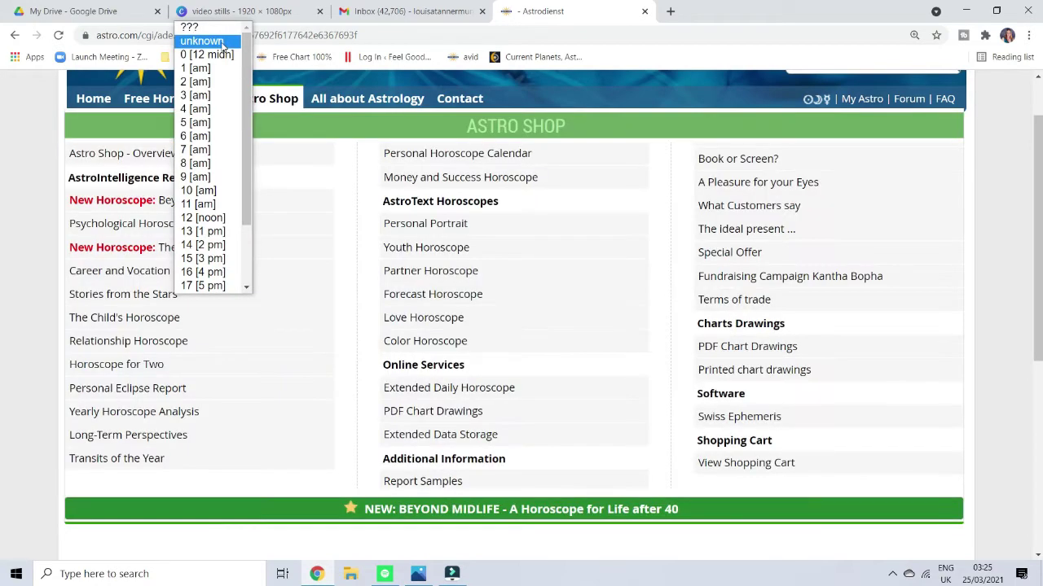
left_click(216, 41)
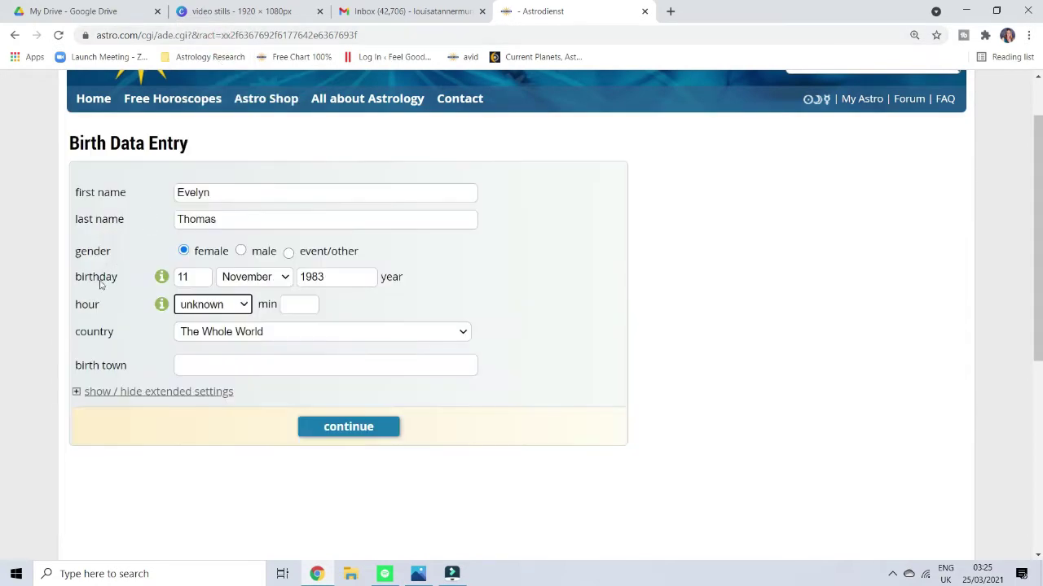
left_click(244, 305)
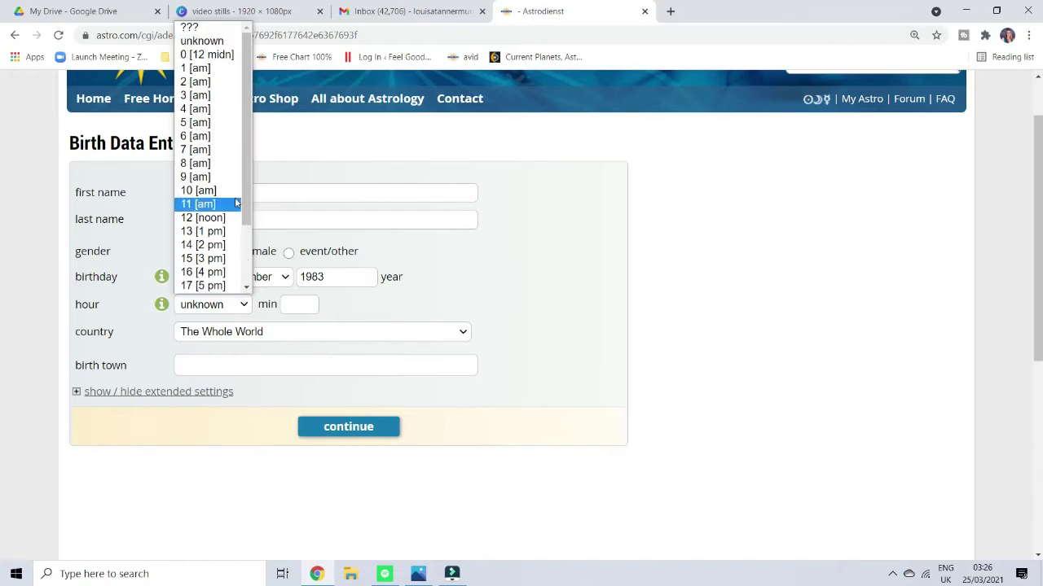
left_click(199, 84)
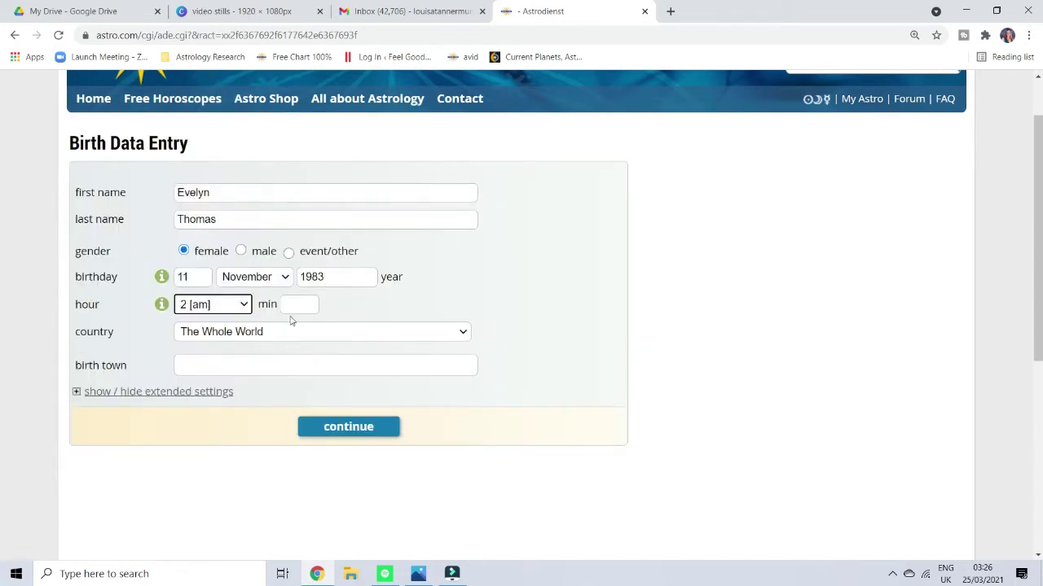
left_click(297, 306)
type("19")
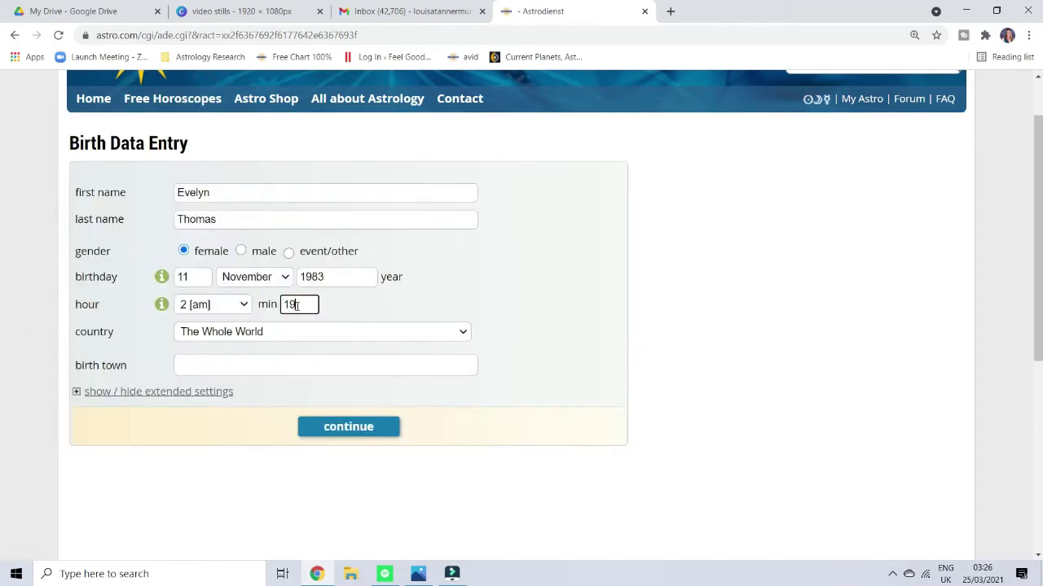